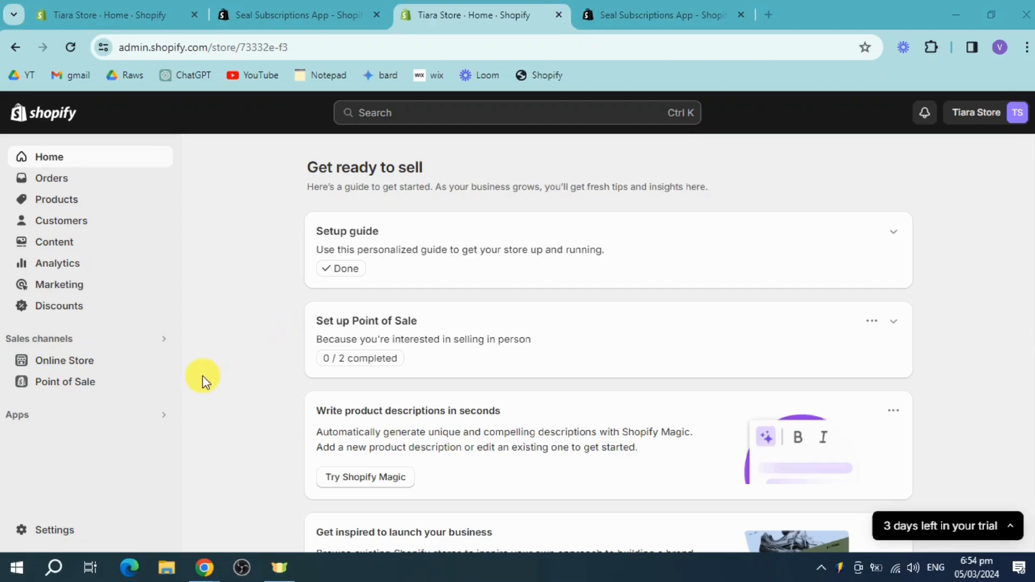
# - Search the store's apps for "printify" and open the Printify: Print on Demand listing in the Shopify App Store
pyautogui.click(150, 423)
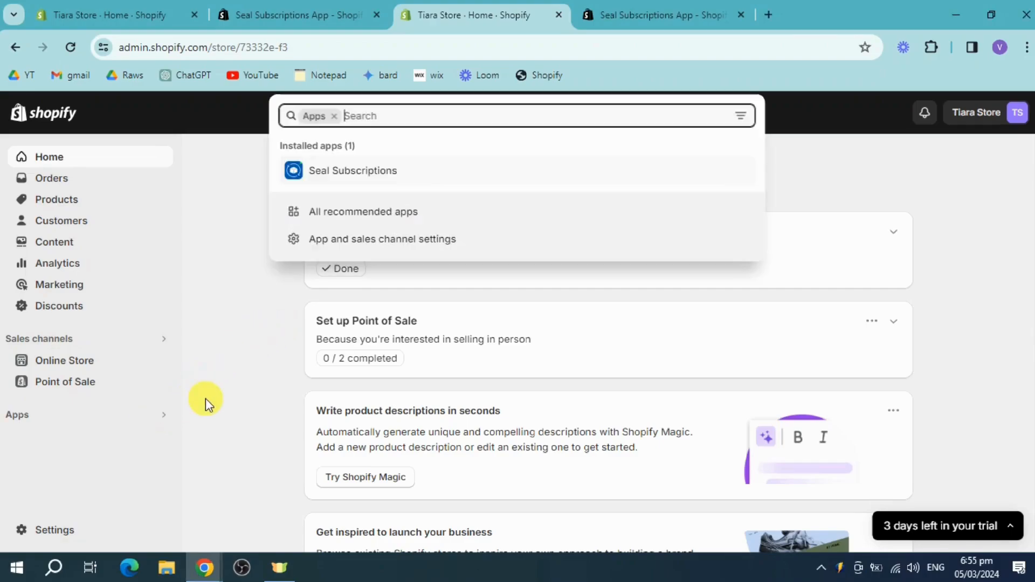
pyautogui.write('printify')
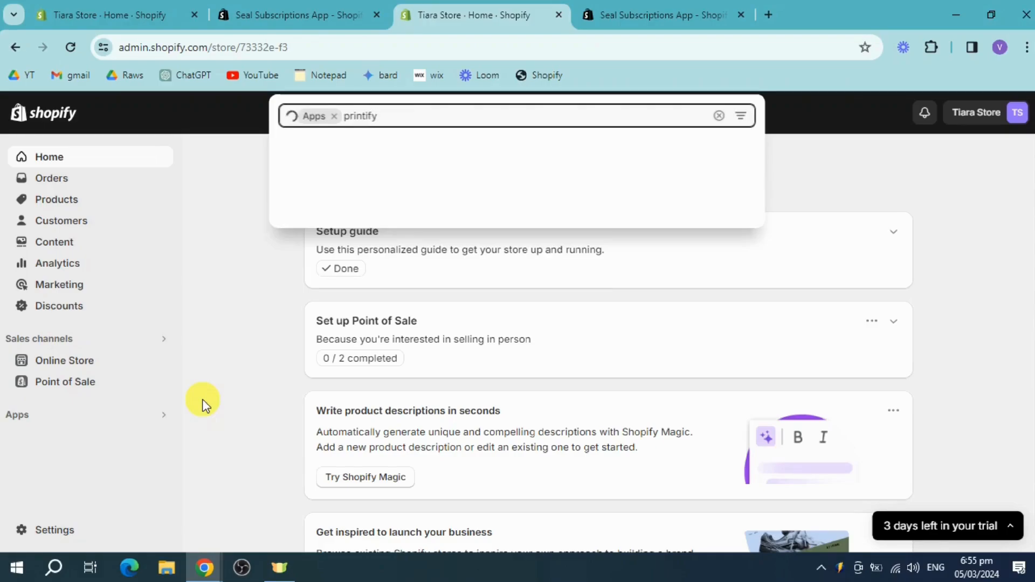
pyautogui.click(484, 167)
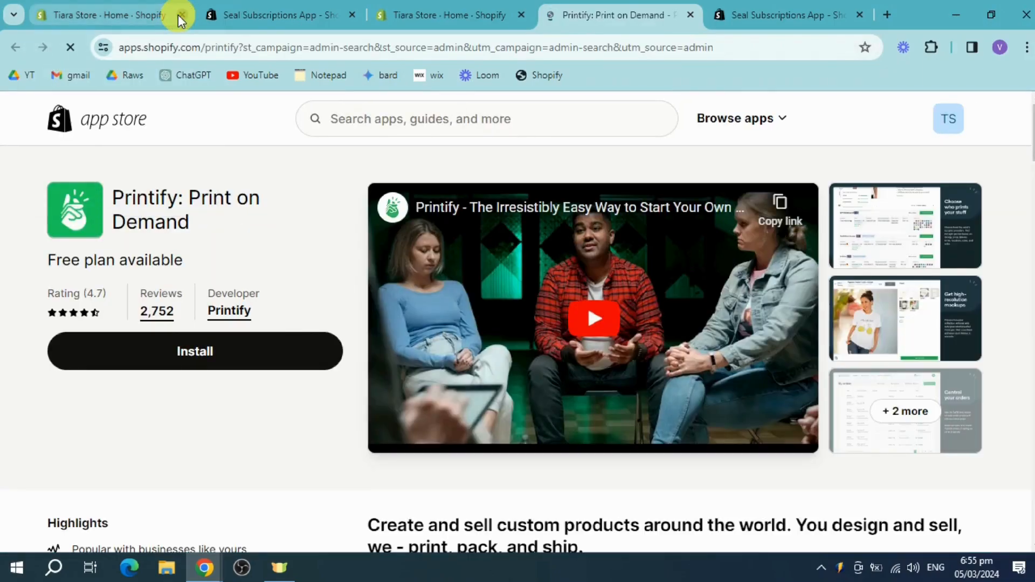
# - Close the unneeded browser tabs and install Printify: Print on Demand in the store, approving its data access
pyautogui.click(178, 15)
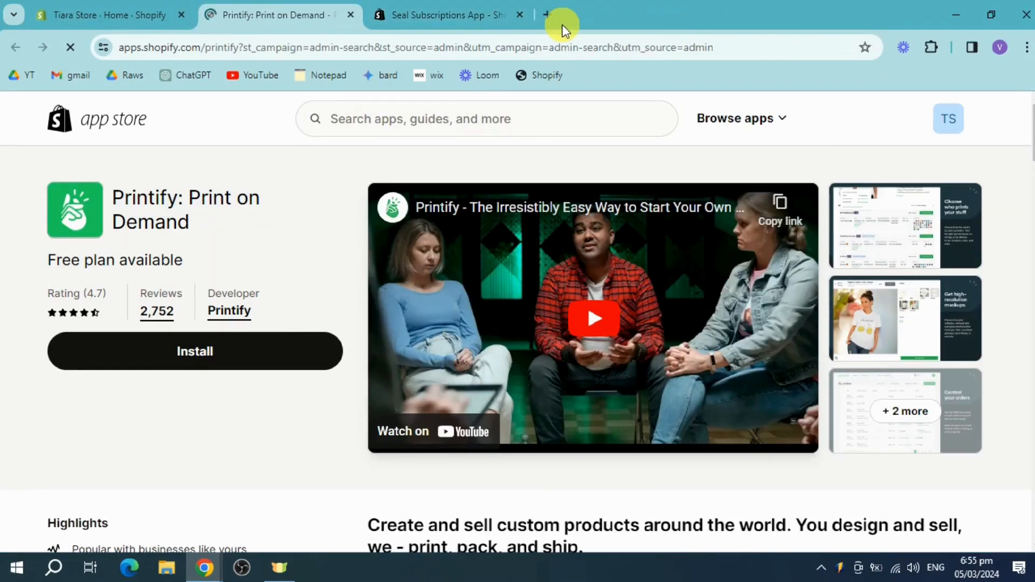
pyautogui.click(524, 19)
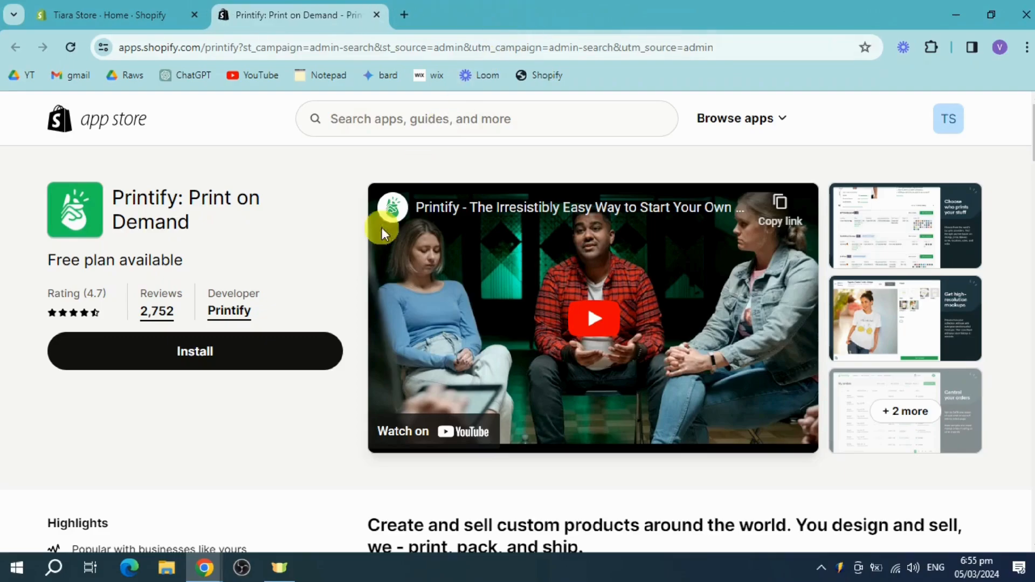
pyautogui.click(208, 351)
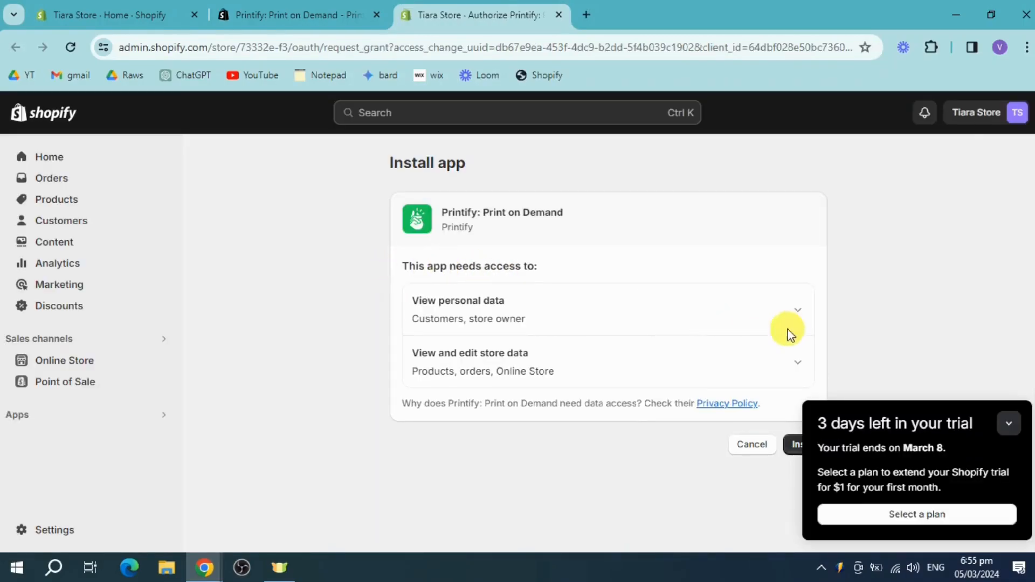
pyautogui.click(1012, 418)
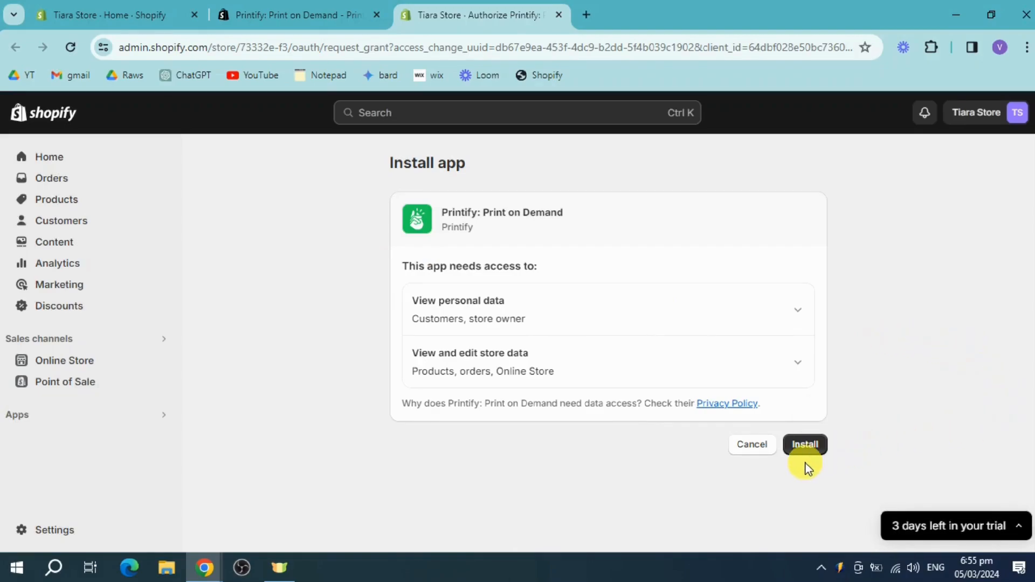
pyautogui.click(808, 449)
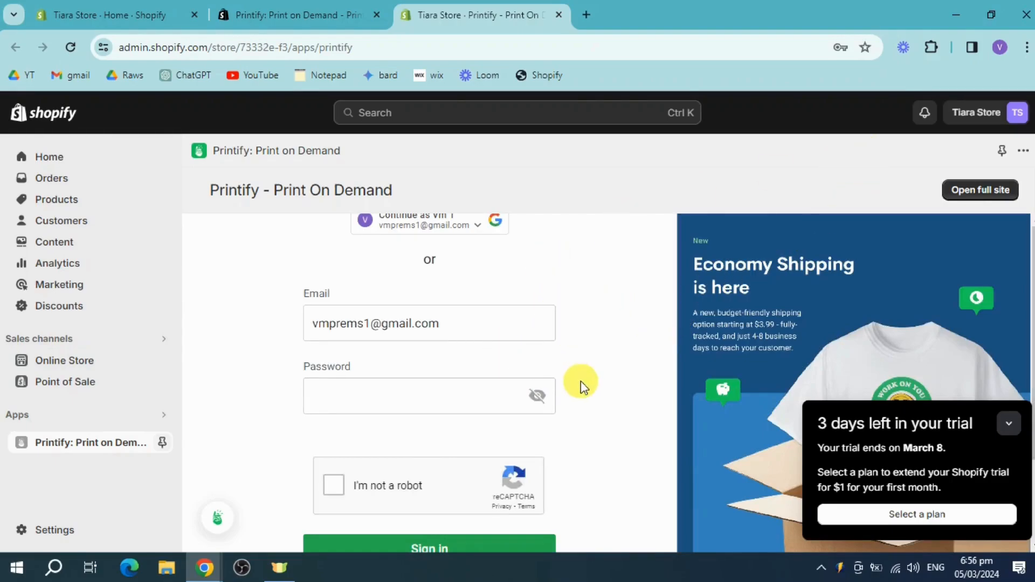
# - Sign in to Printify with the suggested Google account and collapse the trial notice
pyautogui.click(402, 226)
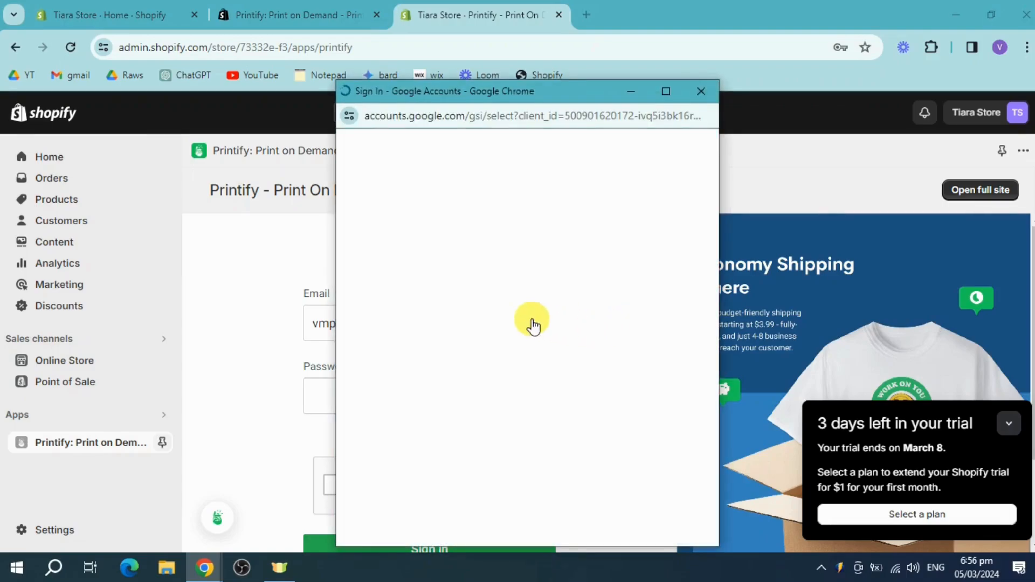
pyautogui.click(424, 308)
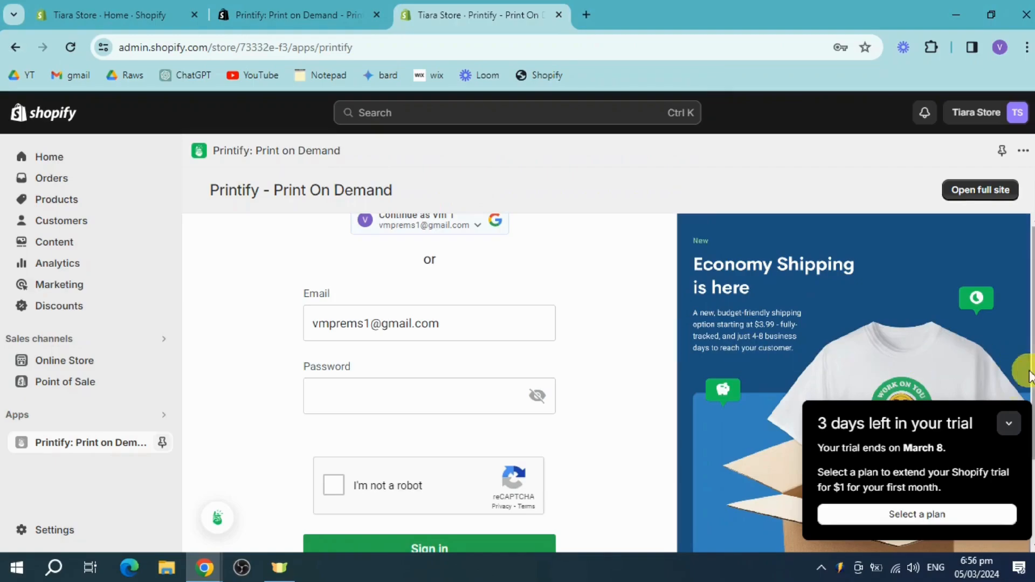
pyautogui.click(1008, 424)
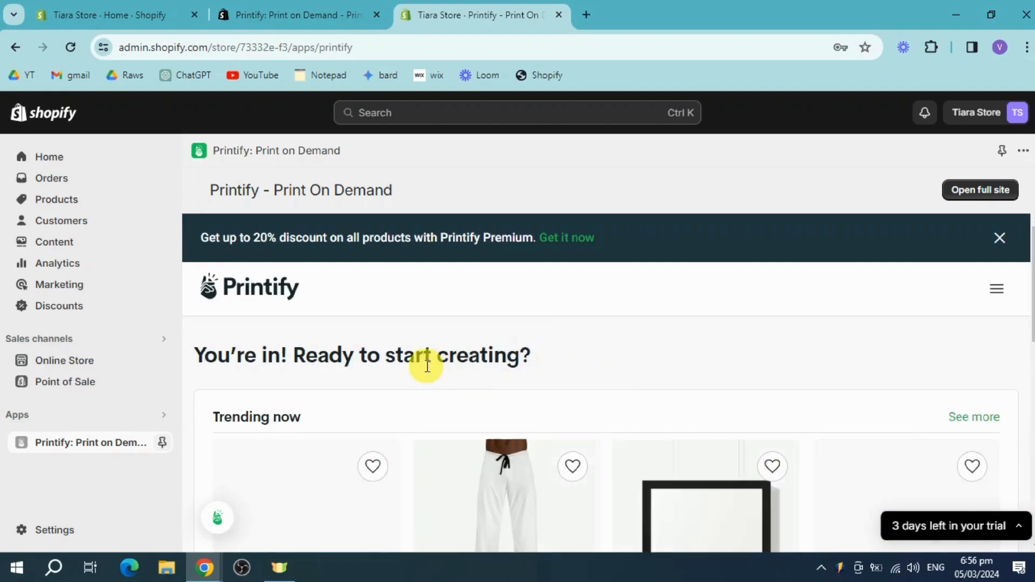
# - Choose the Color Morphing Mug, 11oz from the trending products and start designing it with the District Photo provider
pyautogui.scroll(-1, 782, 370)
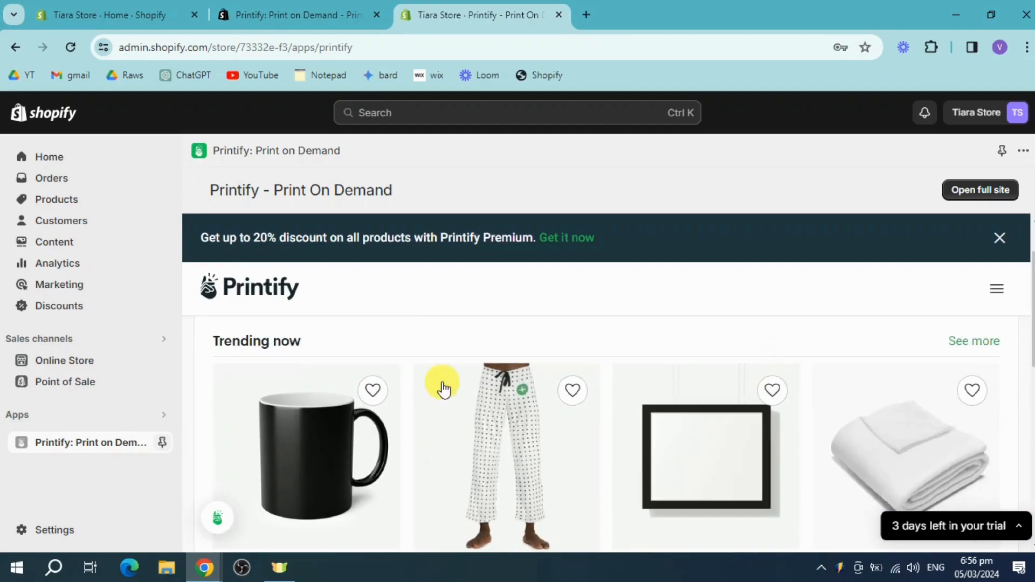
pyautogui.scroll(1, 570, 388)
pyautogui.scroll(-2, 634, 391)
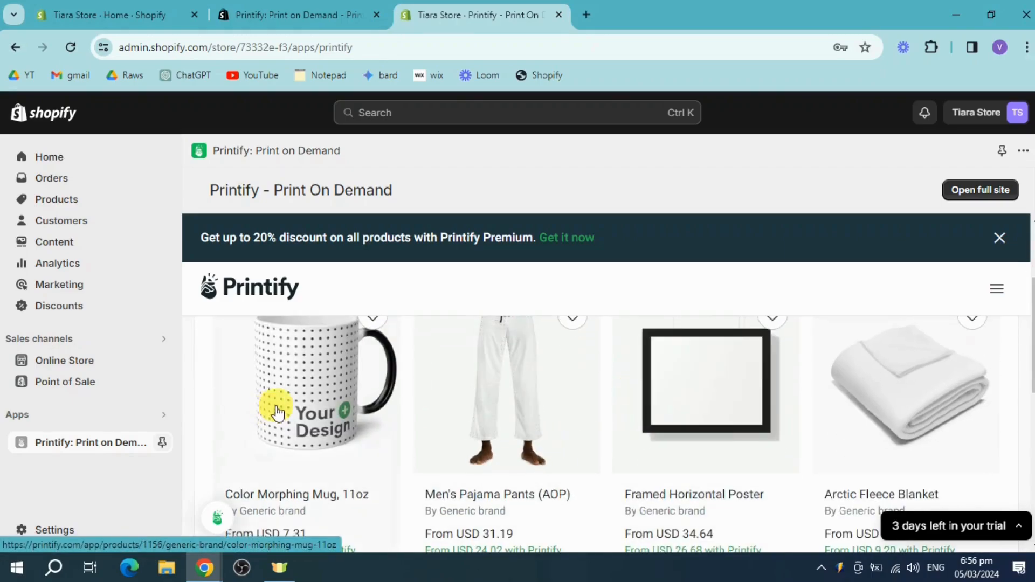
pyautogui.click(327, 395)
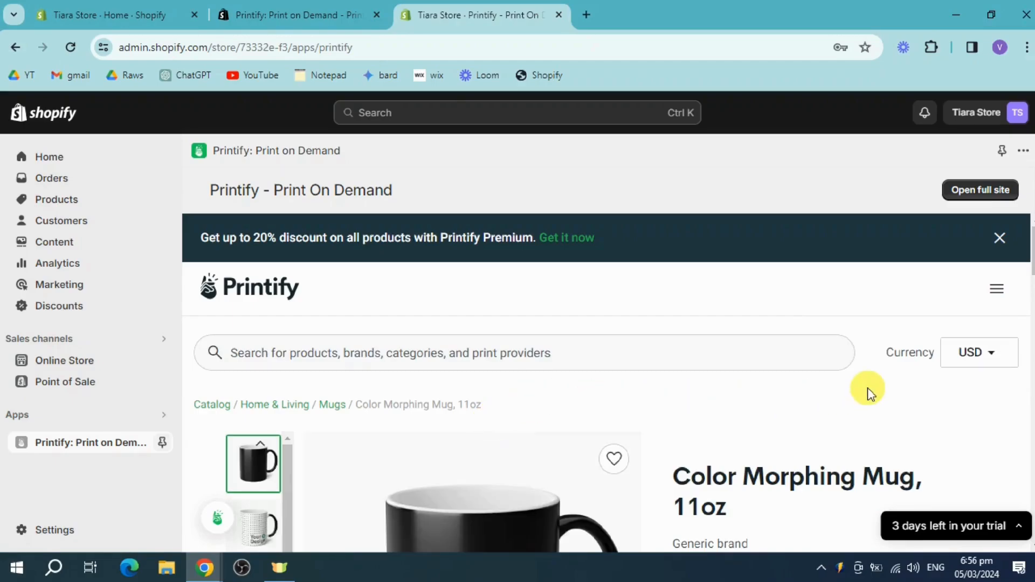
pyautogui.scroll(-3, 868, 394)
pyautogui.scroll(-5, 842, 399)
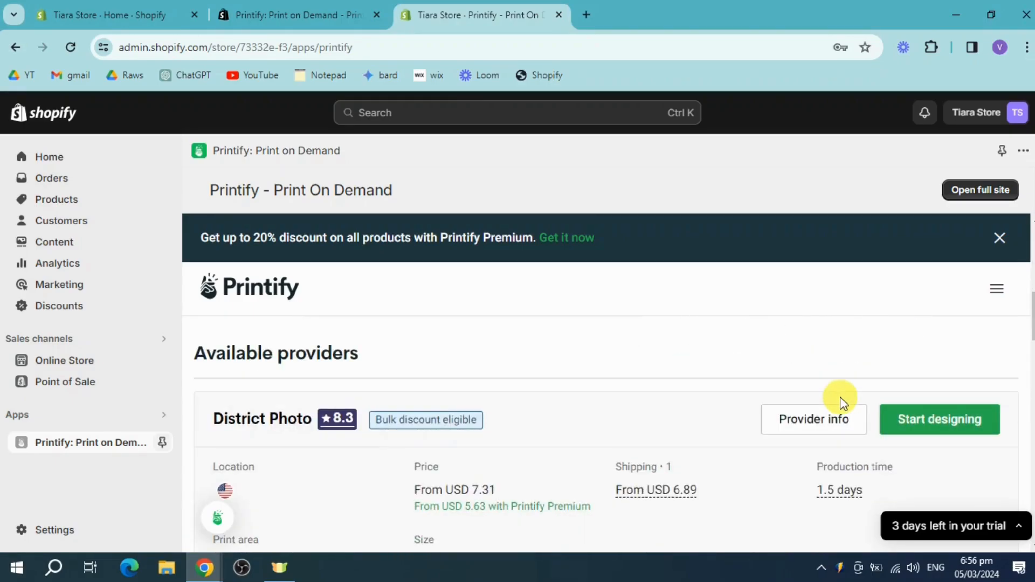
pyautogui.click(939, 419)
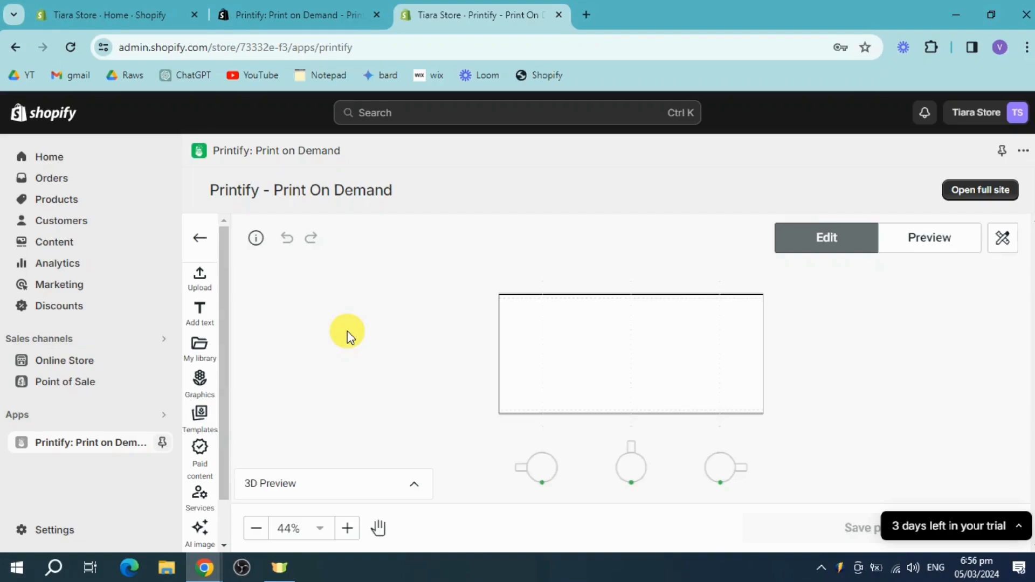
# - Try to upload the maltese-portrait image from the device's Pictures folder to the mug design
pyautogui.click(201, 284)
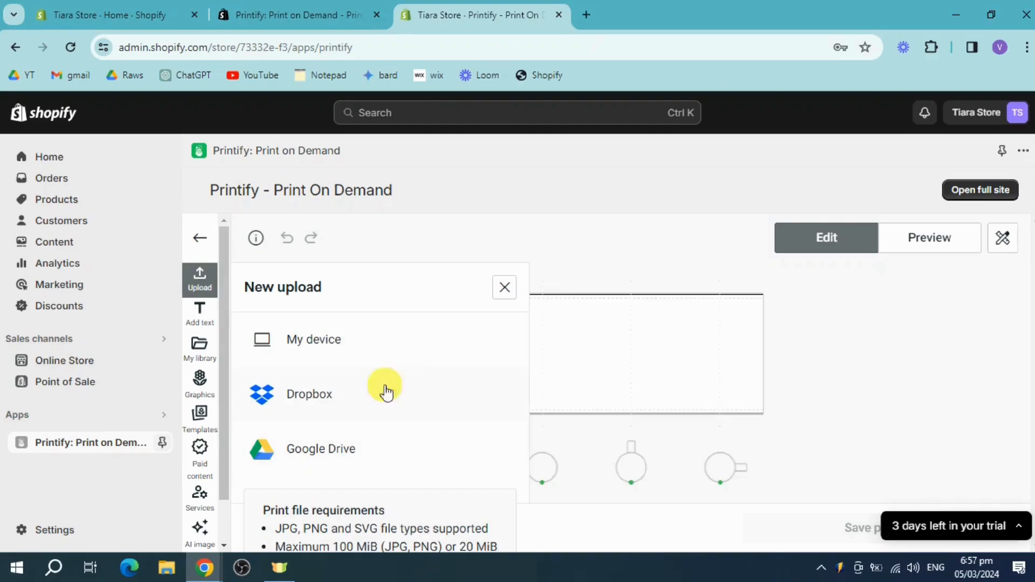
pyautogui.click(355, 341)
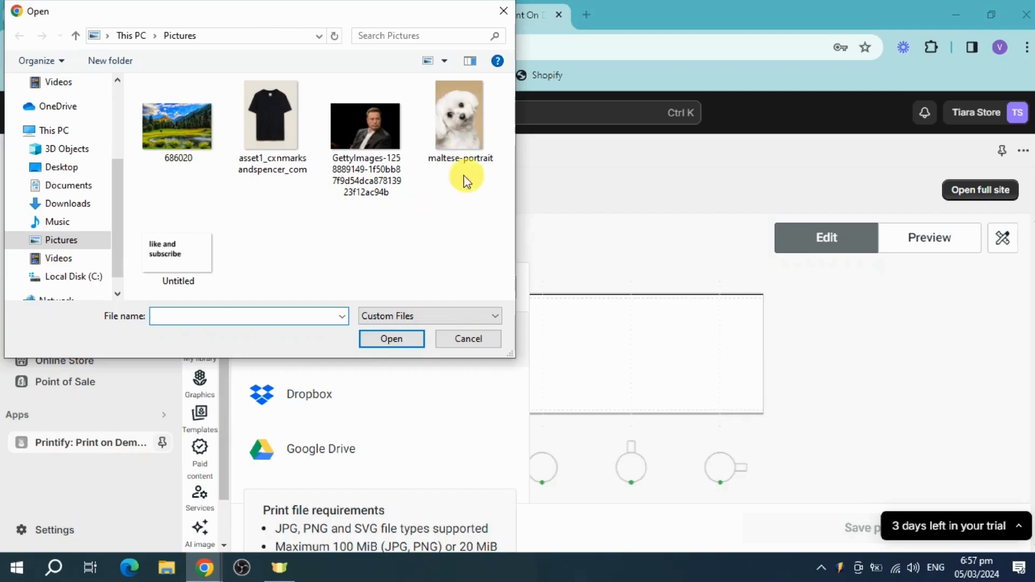
pyautogui.click(471, 146)
pyautogui.click(395, 340)
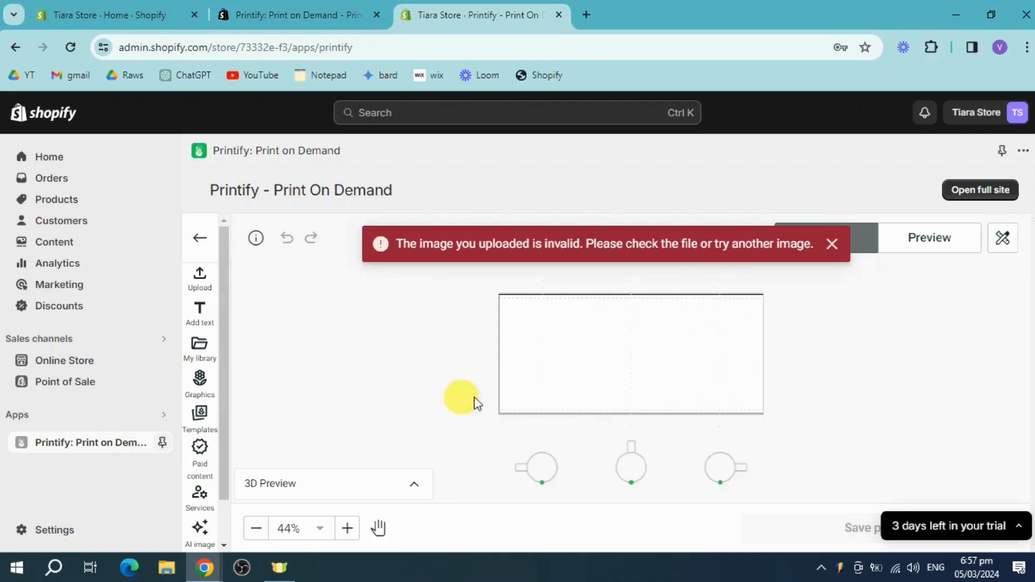
pyautogui.click(201, 280)
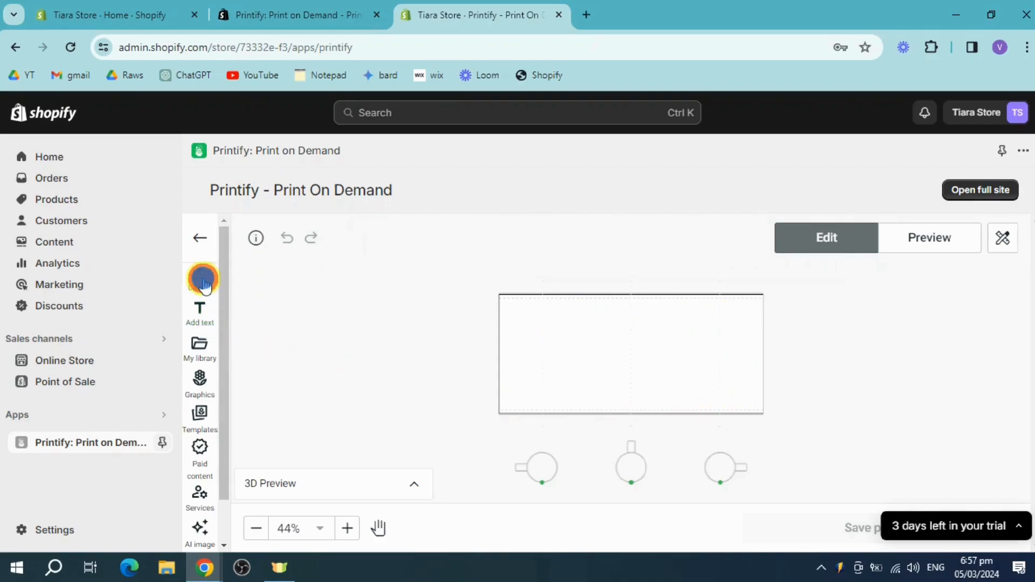
pyautogui.click(333, 353)
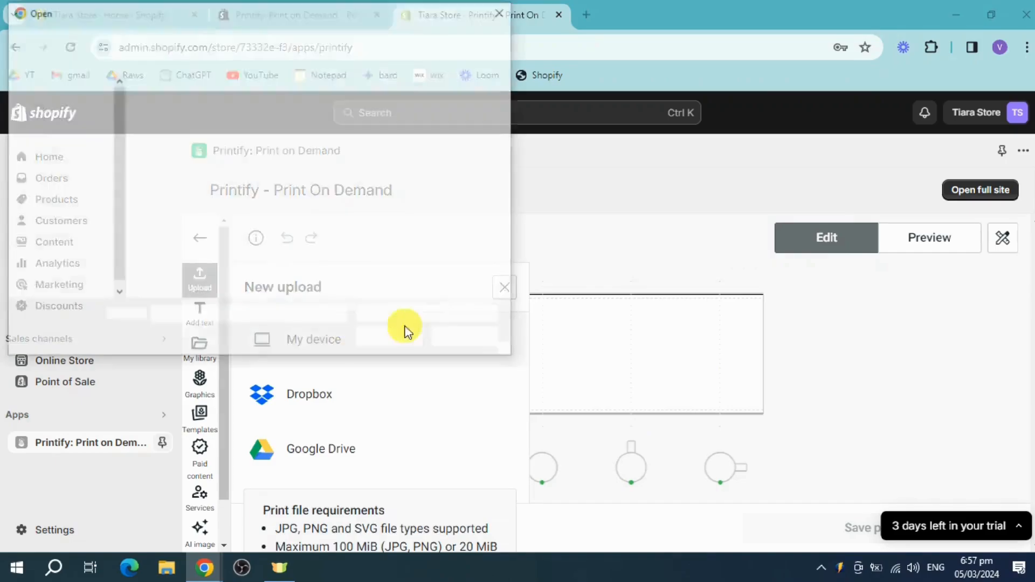
pyautogui.click(368, 174)
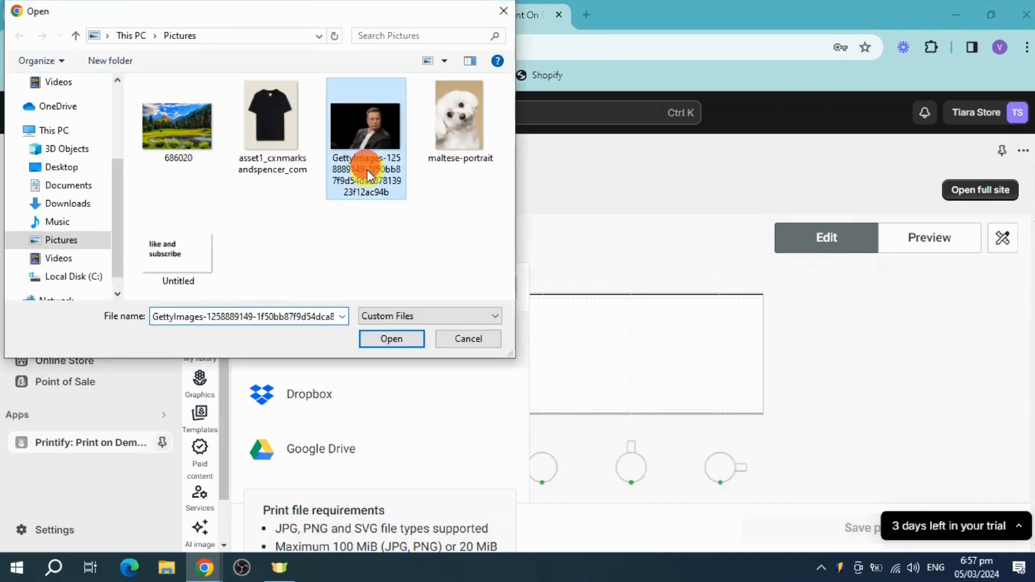
pyautogui.click(409, 338)
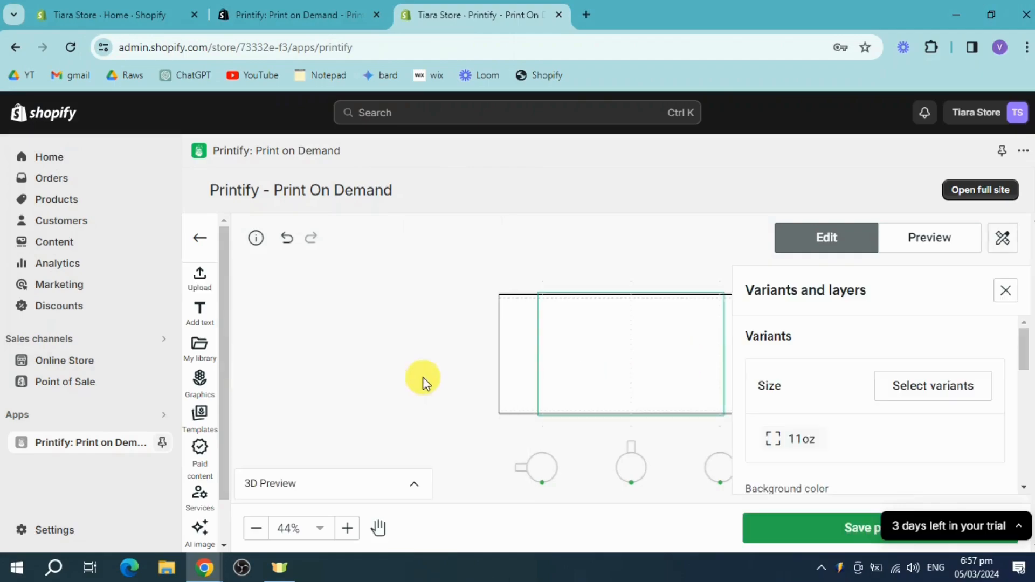
# - Shift the photo slightly left in the mug's print area with a slight clockwise tilt, and save the product
pyautogui.click(653, 362)
pyautogui.moveTo(653, 361); pyautogui.dragTo(640, 360)
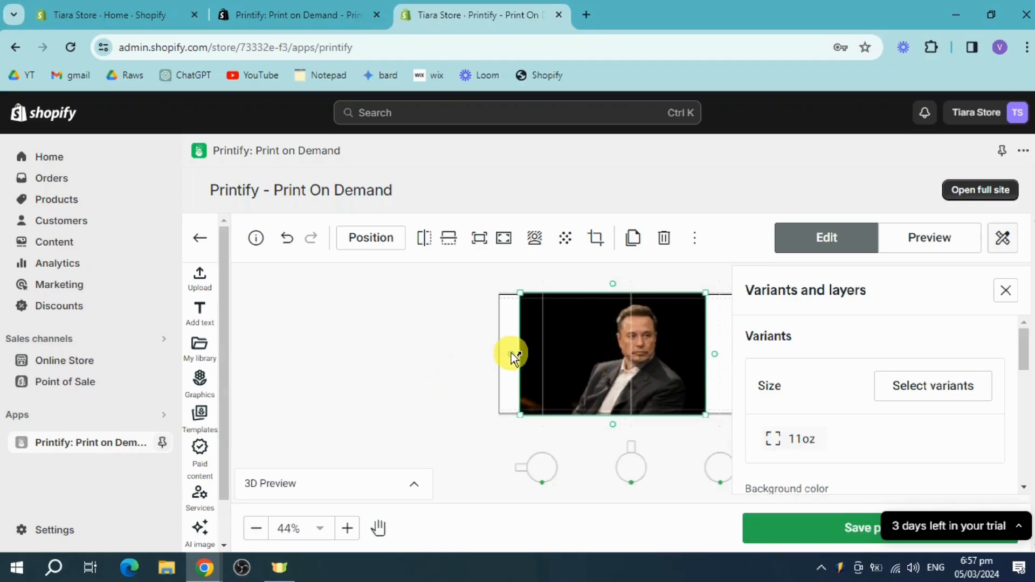
pyautogui.moveTo(512, 353); pyautogui.dragTo(511, 352)
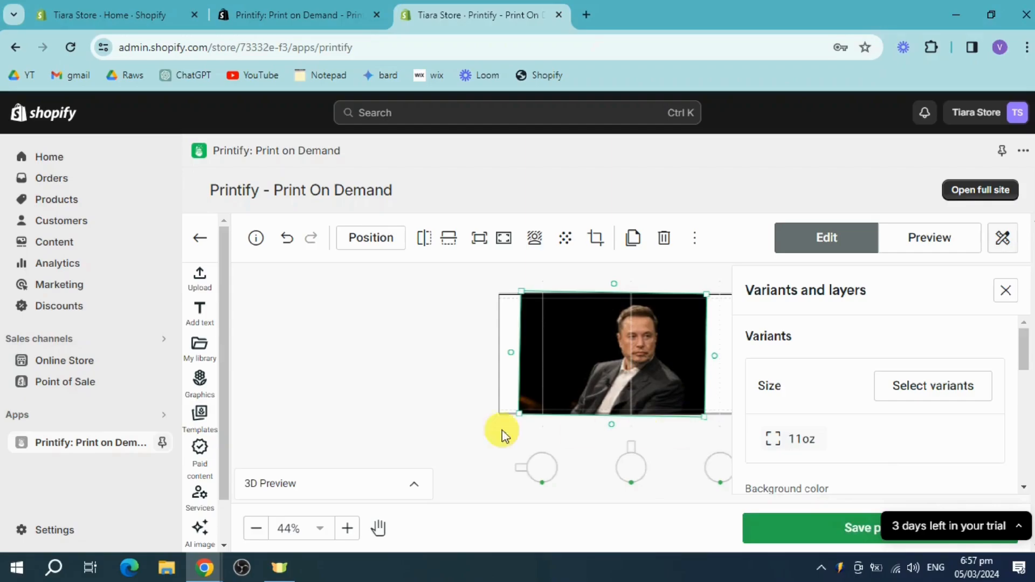
pyautogui.scroll(-2, 703, 386)
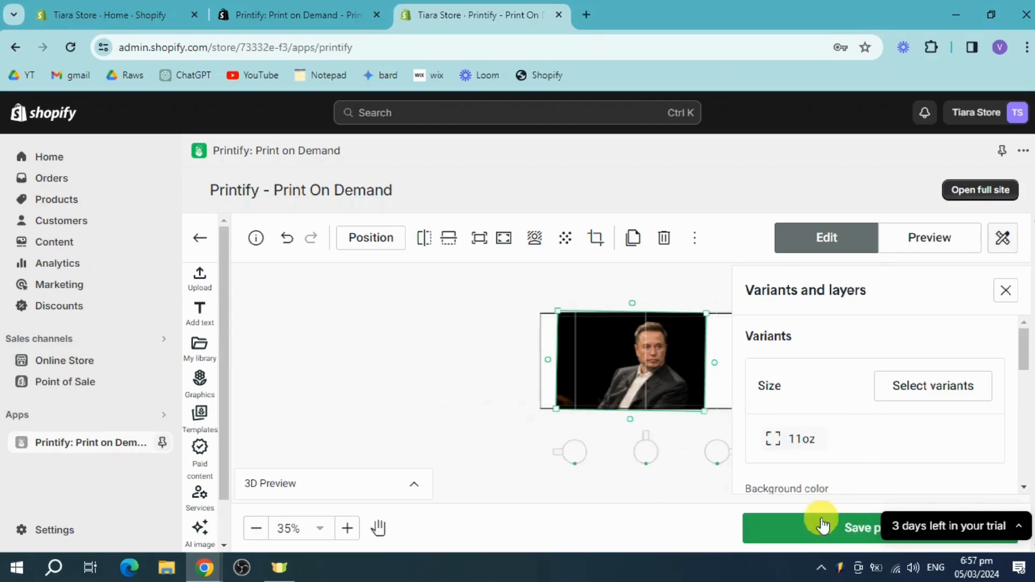
pyautogui.click(826, 532)
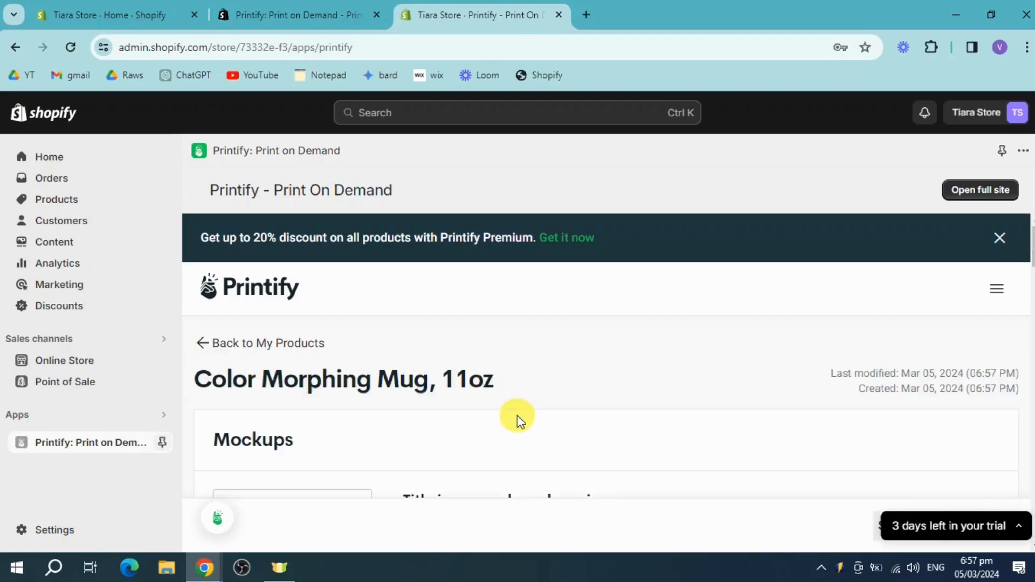
# - Review the mug's product details, including variant pricing, publishing settings, product and variant visibility, sync options and shipping profile
pyautogui.scroll(-2, 516, 415)
pyautogui.scroll(-5, 516, 412)
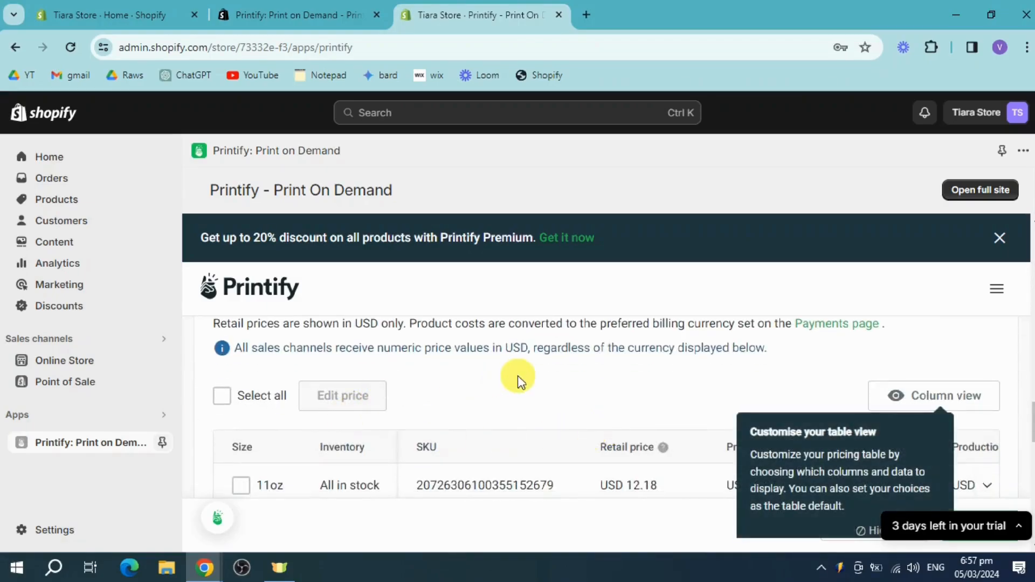
pyautogui.scroll(-1, 563, 403)
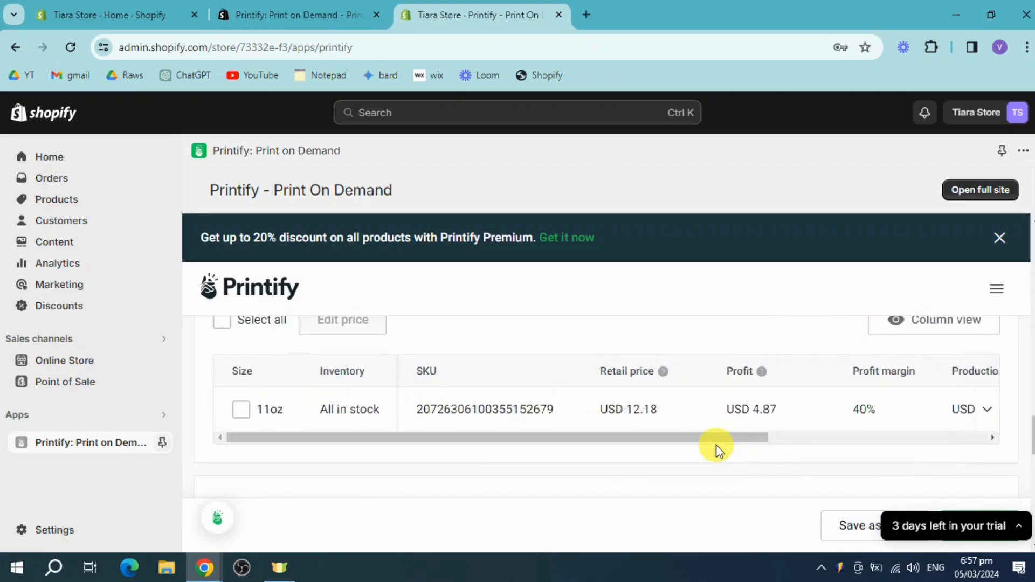
pyautogui.moveTo(723, 447); pyautogui.dragTo(620, 448)
pyautogui.scroll(-5, 497, 455)
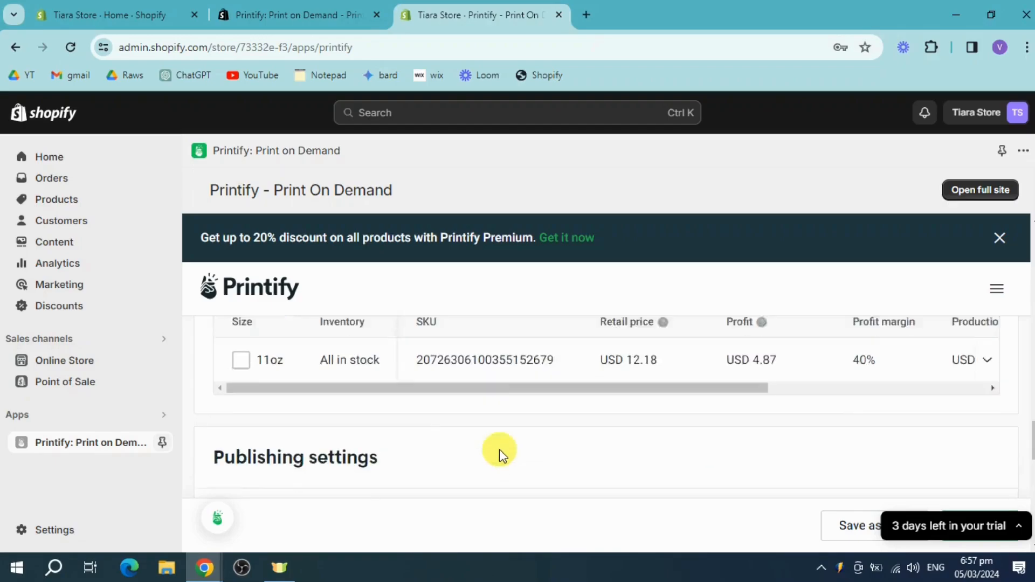
pyautogui.scroll(-4, 589, 471)
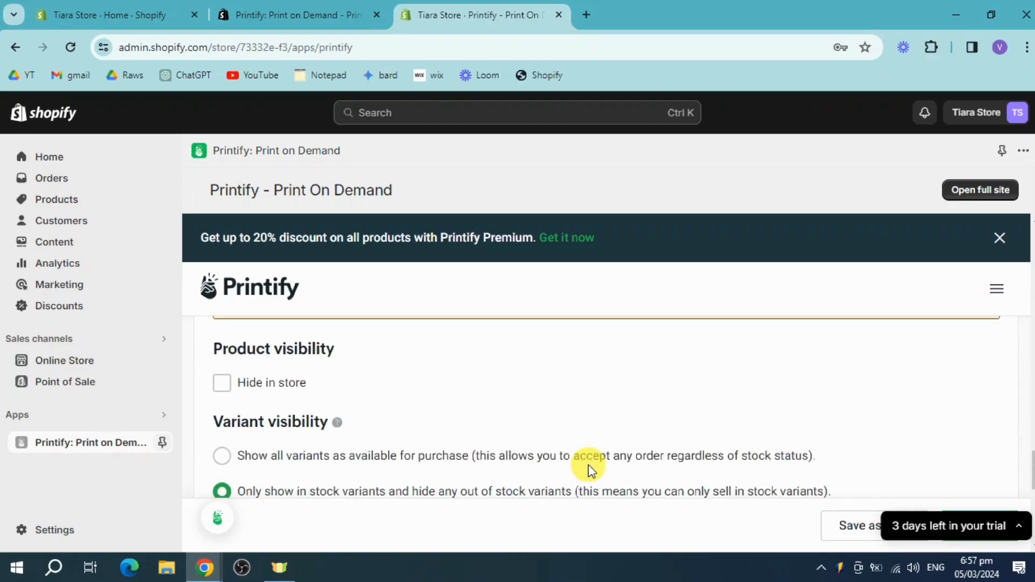
pyautogui.scroll(-3, 602, 445)
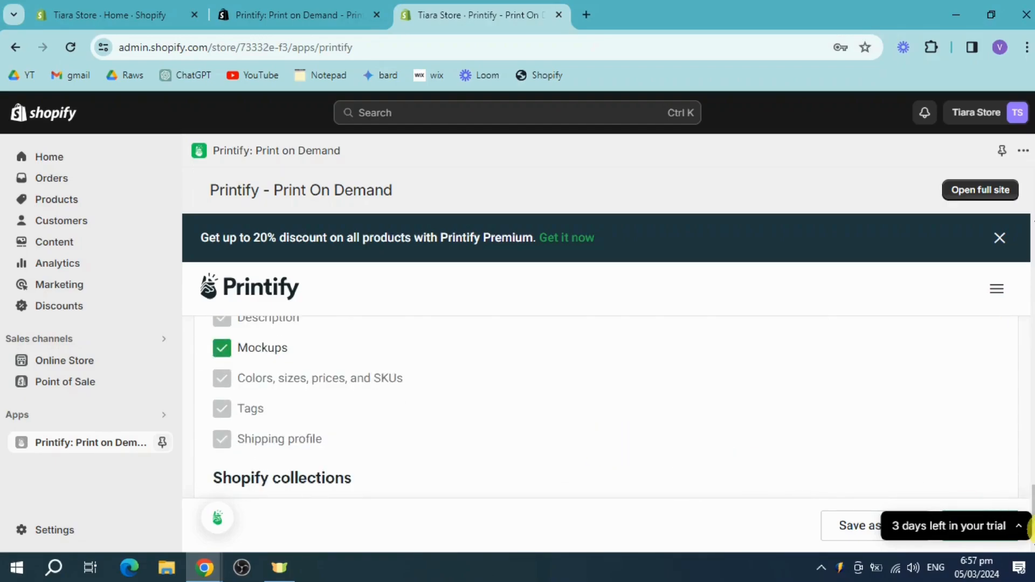
pyautogui.scroll(-2, 374, 416)
pyautogui.scroll(5, 378, 413)
pyautogui.scroll(8, 384, 407)
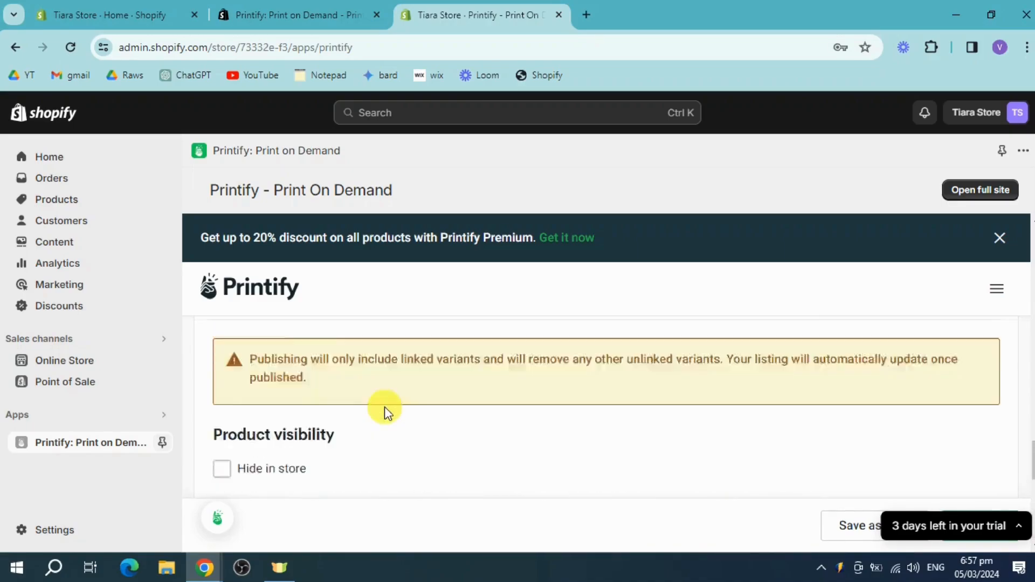
pyautogui.scroll(-3, 384, 407)
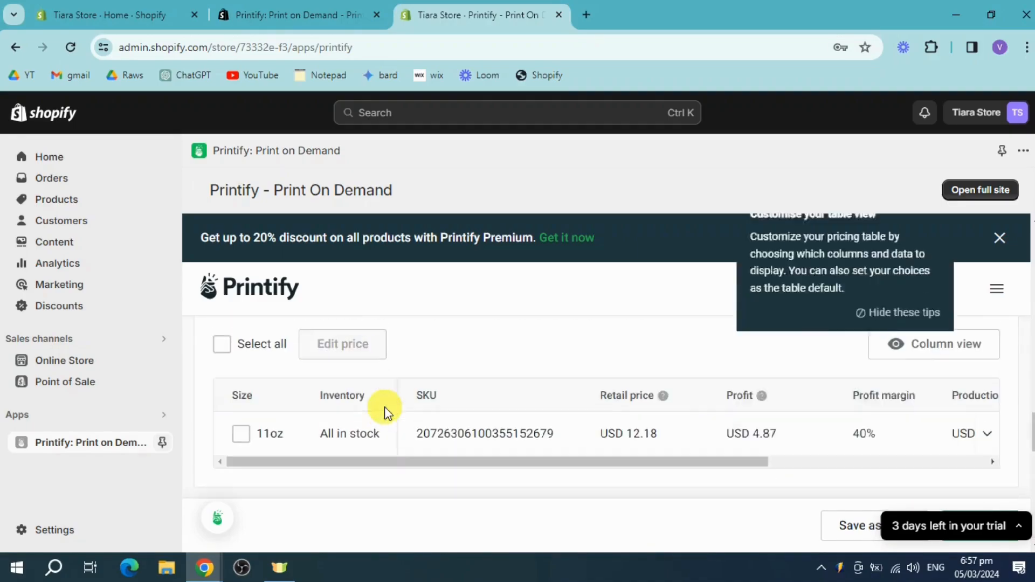
pyautogui.scroll(4, 286, 389)
pyautogui.scroll(3, 289, 384)
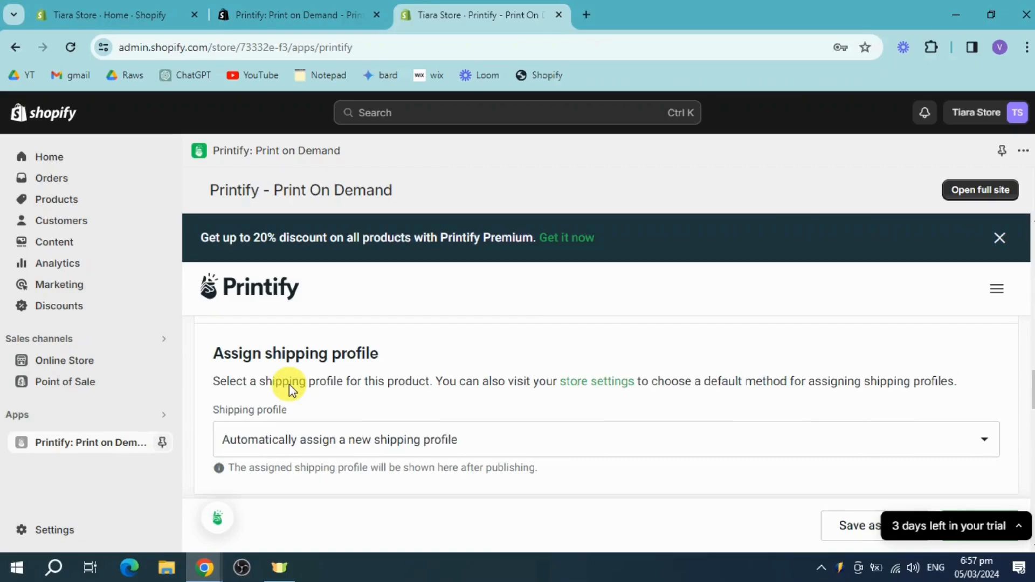
# - Save the mug product as an unpublished draft and dismiss the Product Creator announcement
pyautogui.scroll(3, 423, 408)
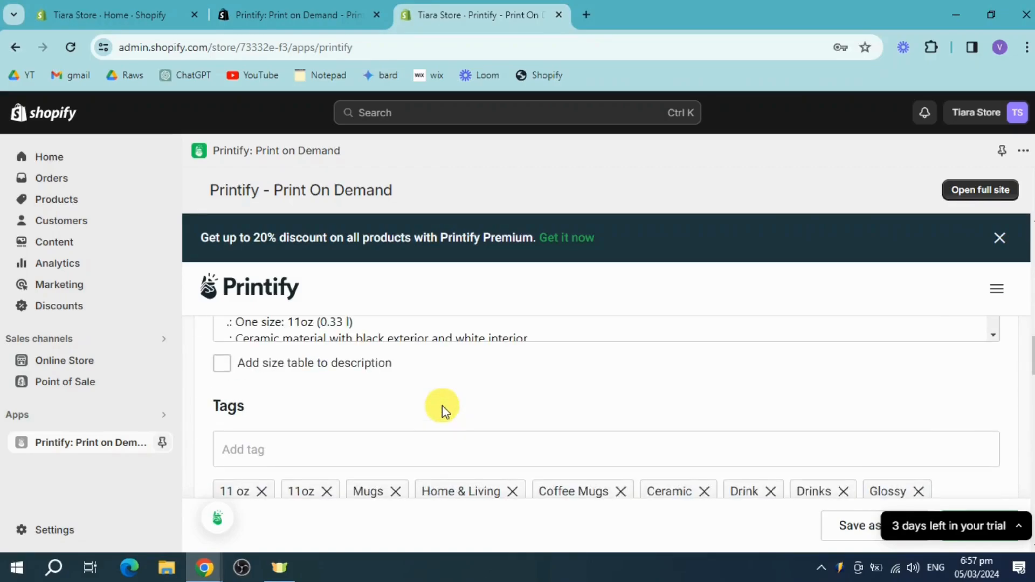
pyautogui.scroll(5, 443, 409)
pyautogui.scroll(-8, 447, 410)
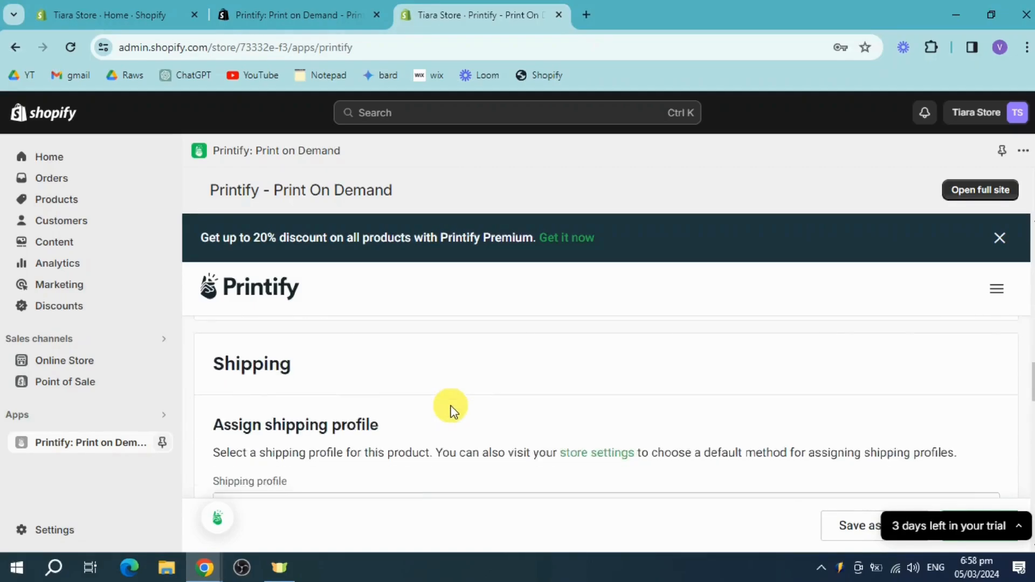
pyautogui.scroll(-8, 451, 411)
pyautogui.click(854, 530)
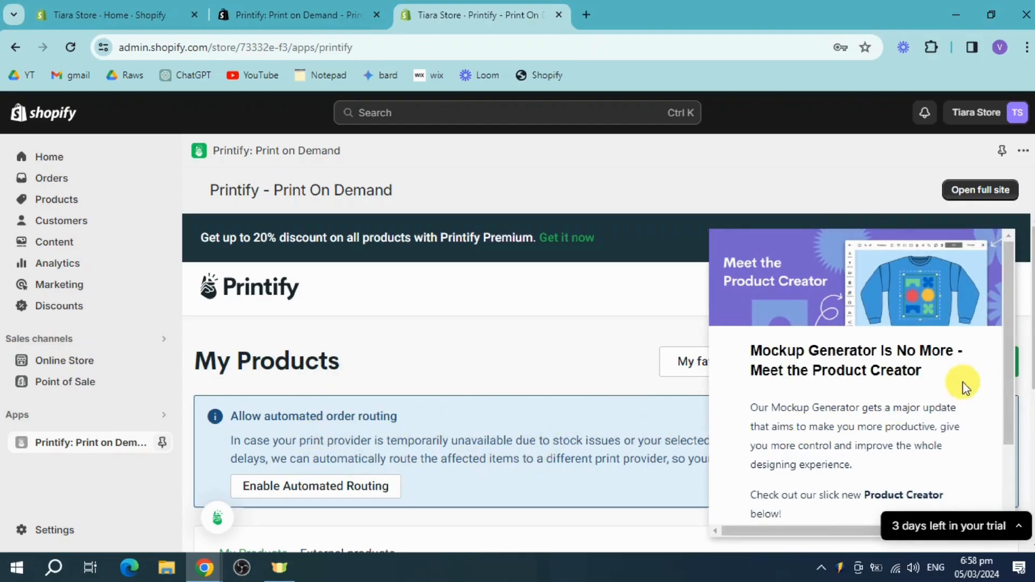
pyautogui.click(997, 240)
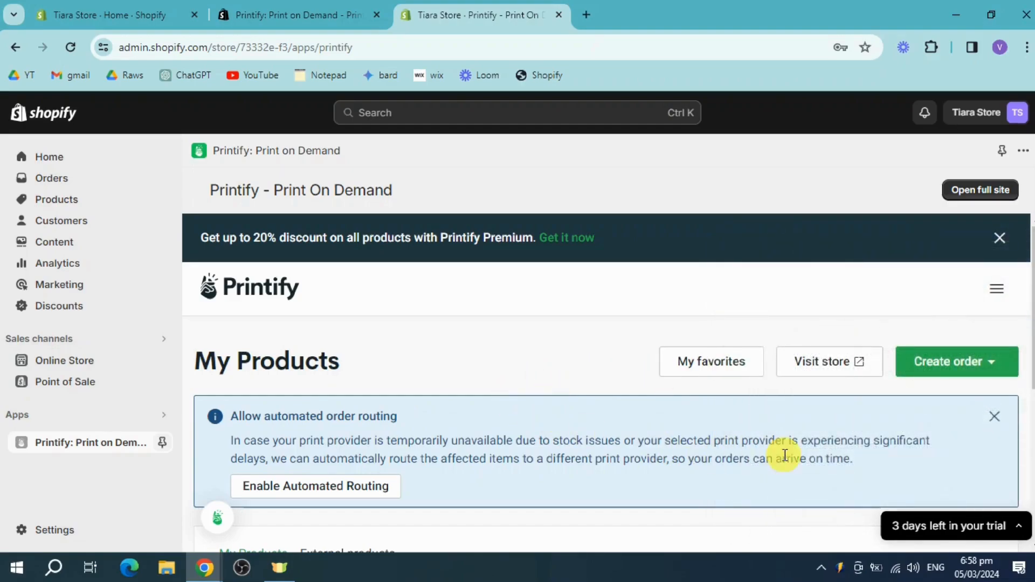
# - Publish the Color Morphing Mug, 11oz, syncing product title, description, mockups, colors, sizes, prices, SKUs and tags for all products, and dismiss the rating request
pyautogui.scroll(-6, 824, 456)
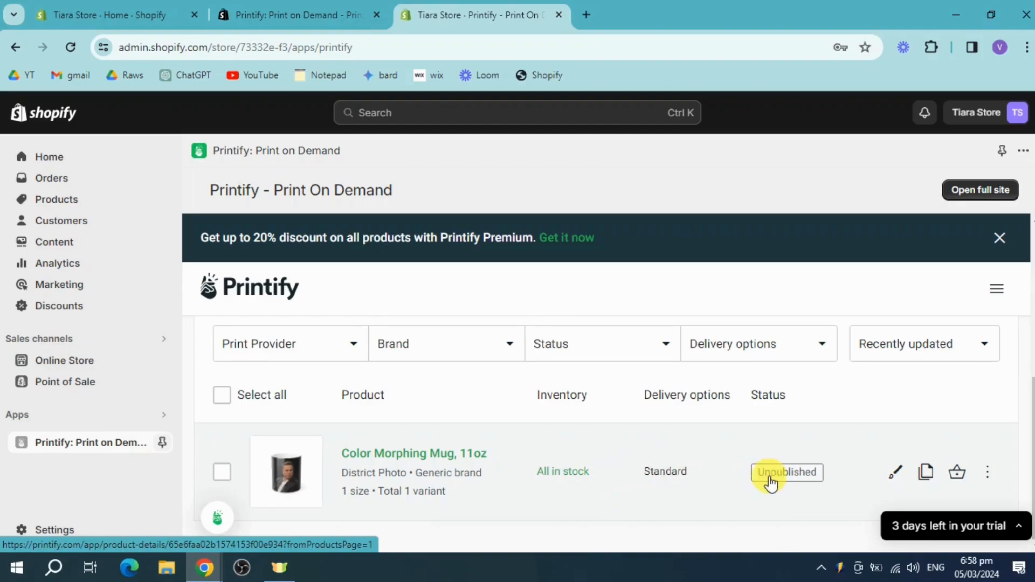
pyautogui.click(988, 474)
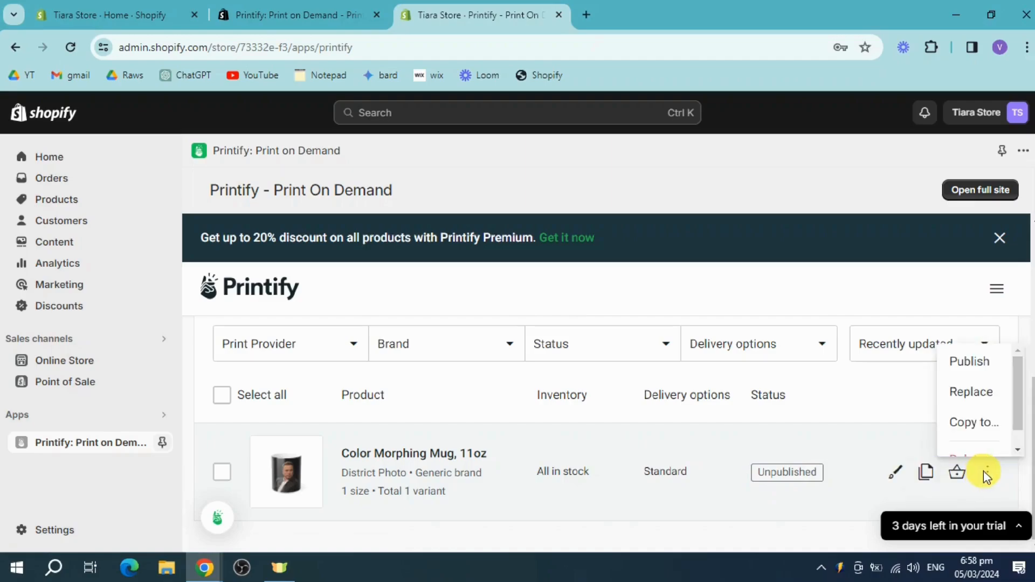
pyautogui.click(985, 362)
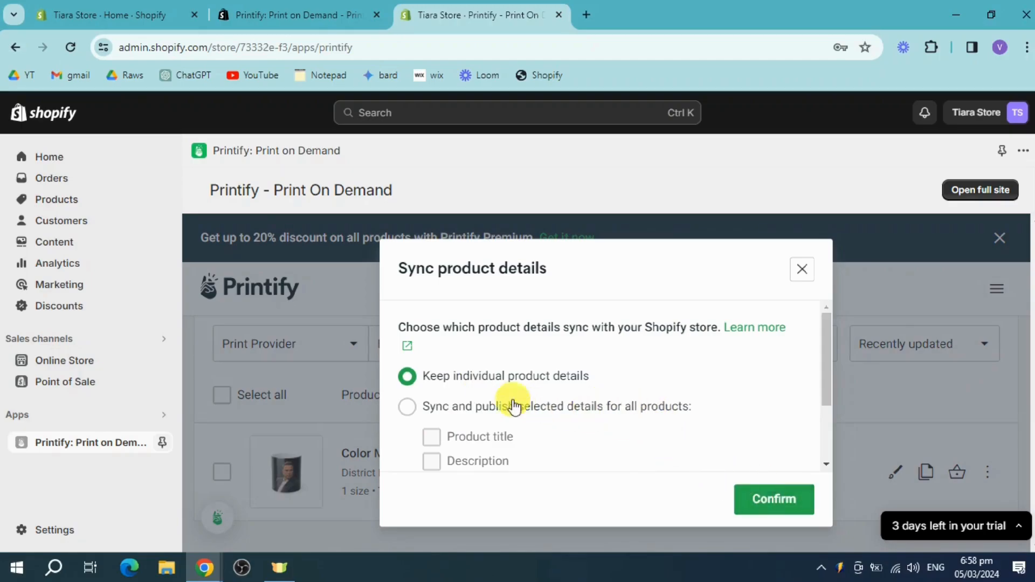
pyautogui.click(575, 411)
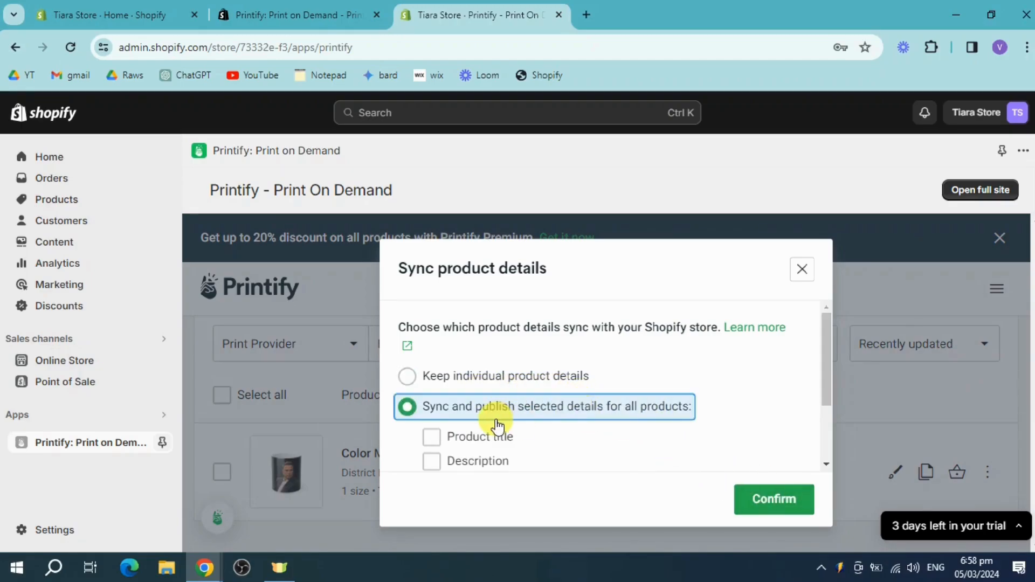
pyautogui.scroll(-3, 717, 444)
pyautogui.click(434, 345)
pyautogui.click(431, 366)
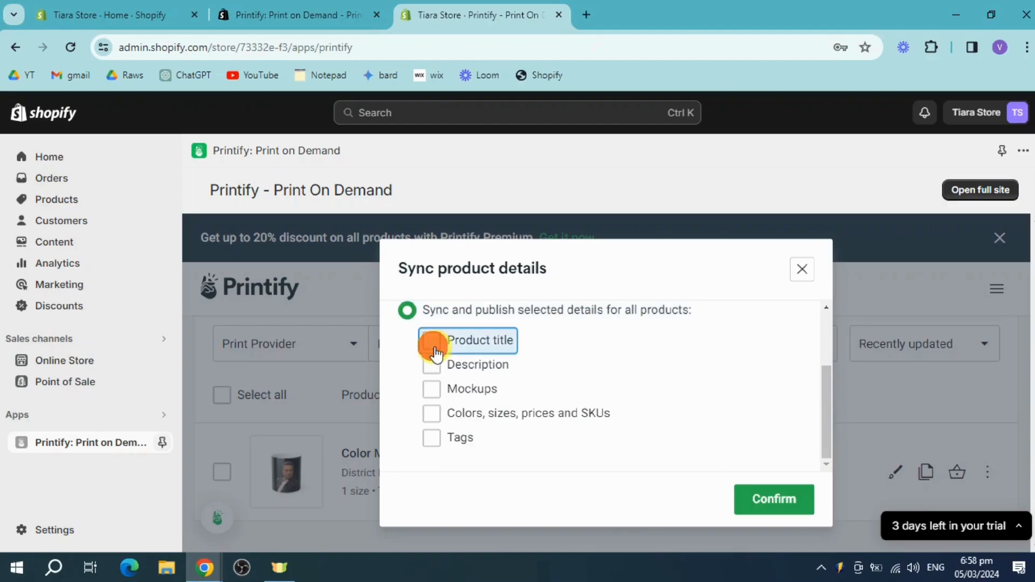
pyautogui.click(432, 390)
pyautogui.click(432, 414)
pyautogui.click(431, 438)
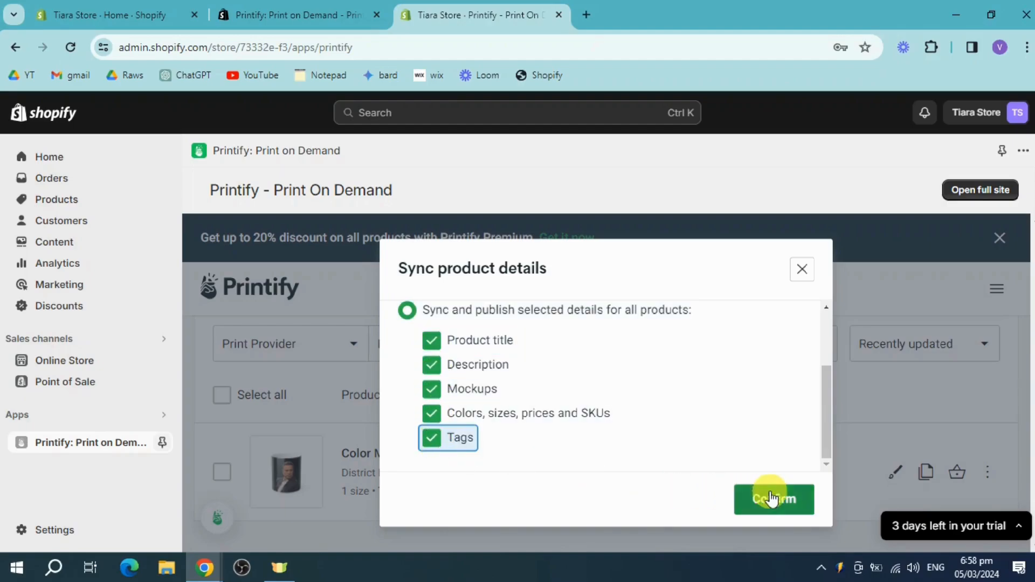
pyautogui.click(768, 499)
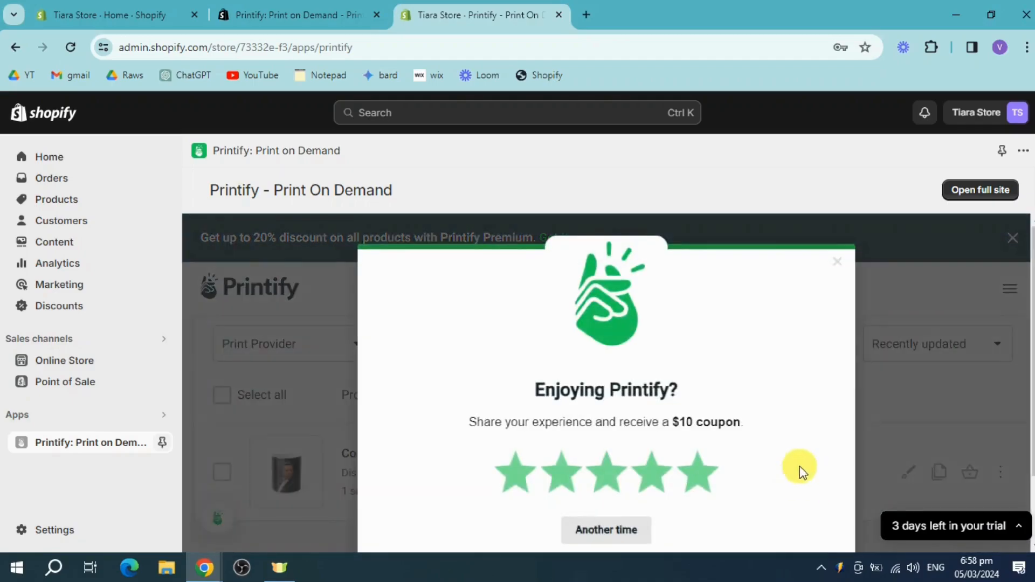
pyautogui.click(583, 456)
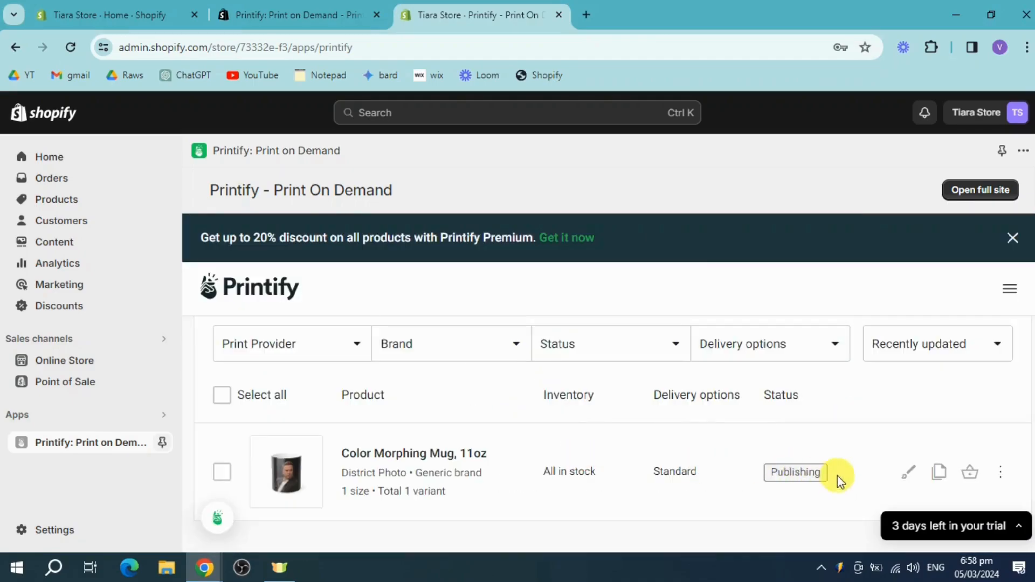